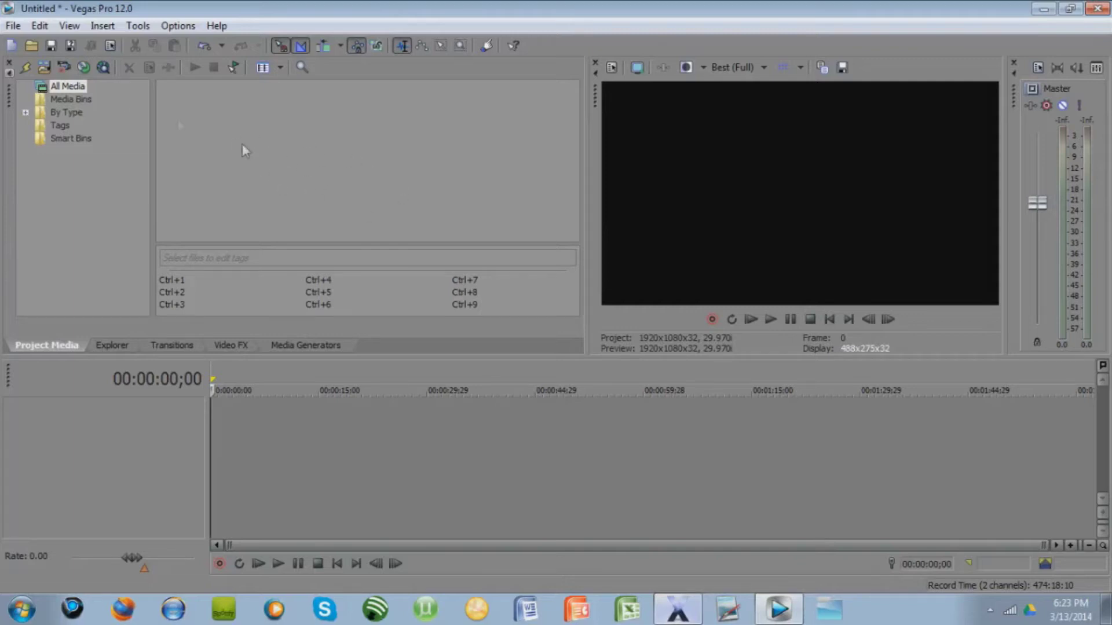
Import double.jpg and Robot Spy Melody.mp3, placing the song on a new audio track
click(13, 26)
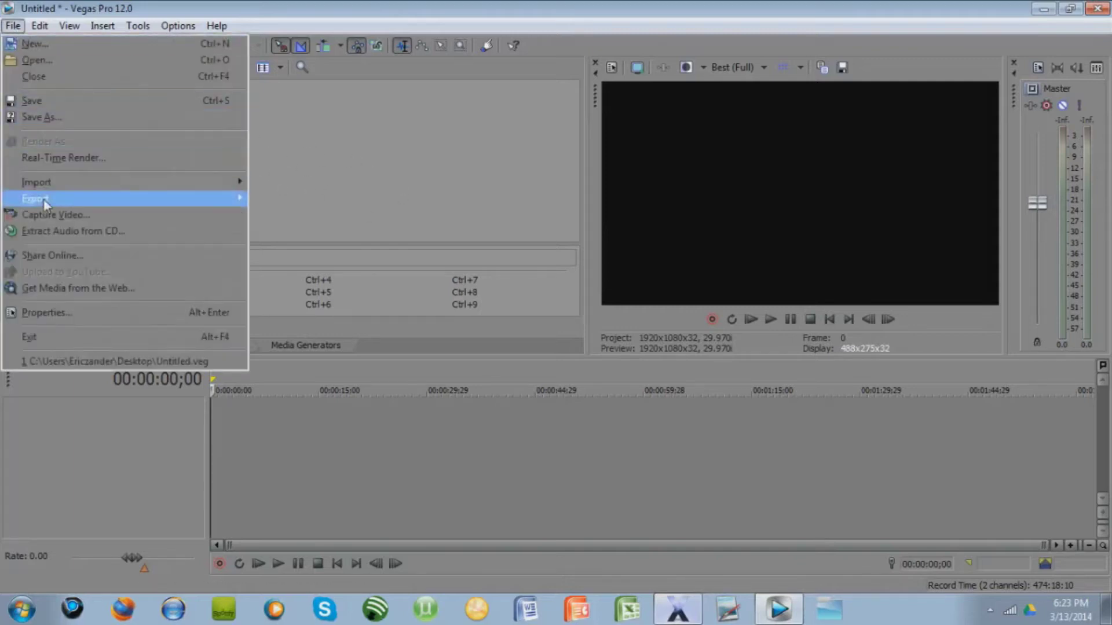
mouse_move(37, 183)
click(287, 180)
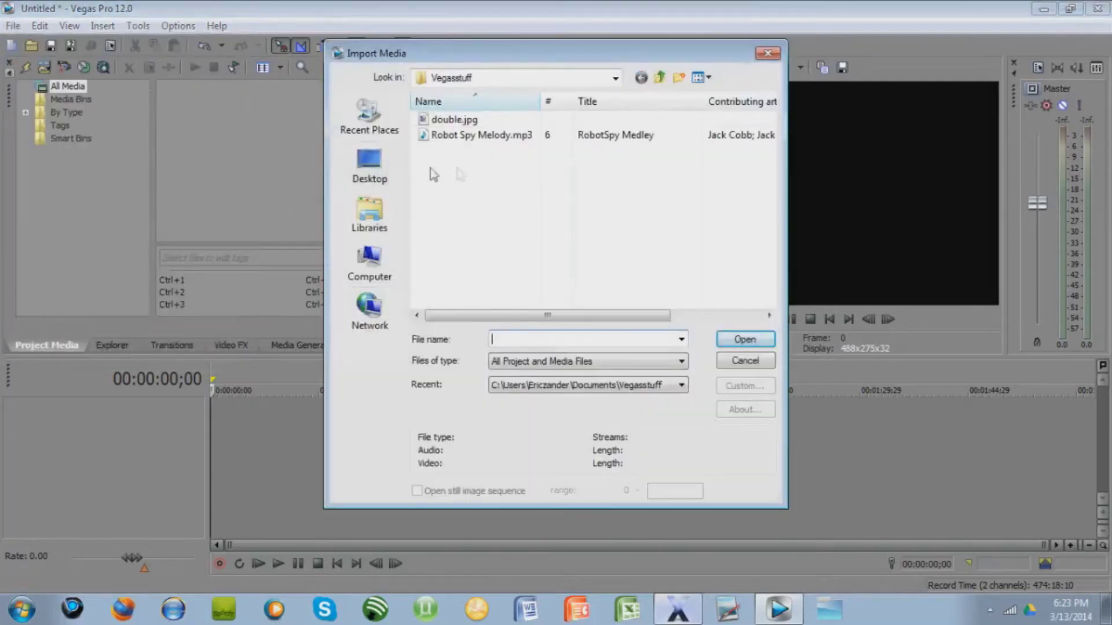
drag(528, 197, 491, 122)
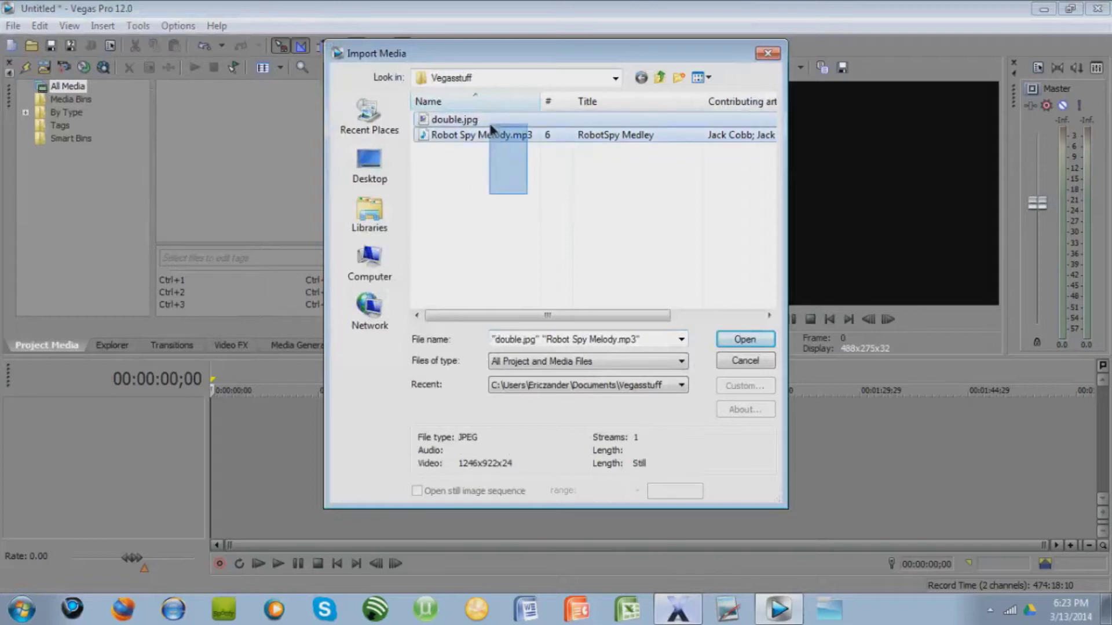
click(756, 342)
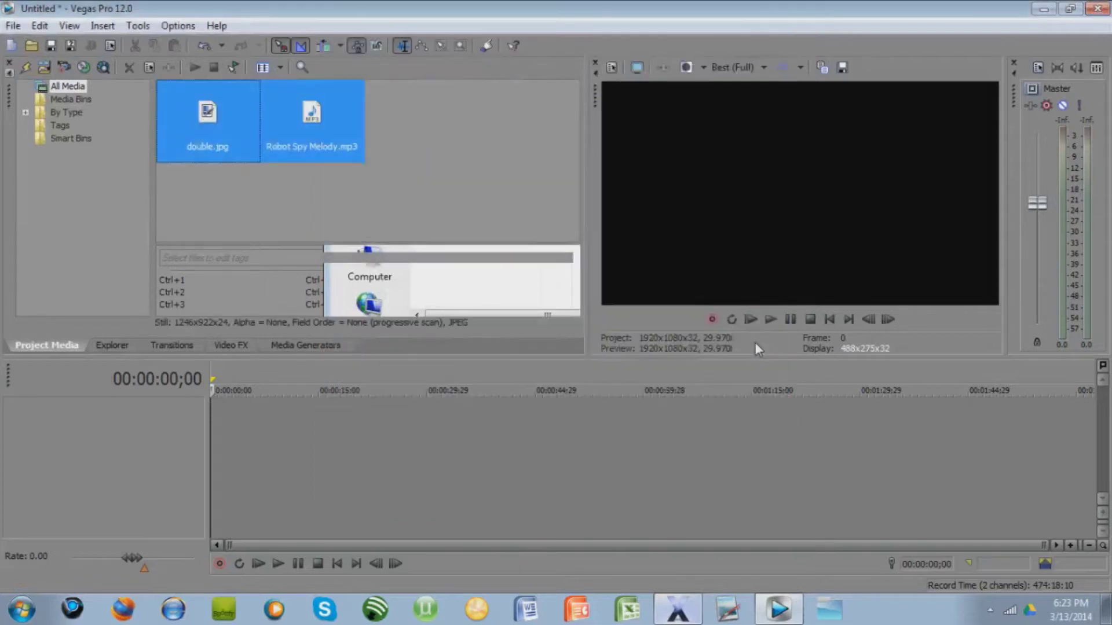
click(305, 217)
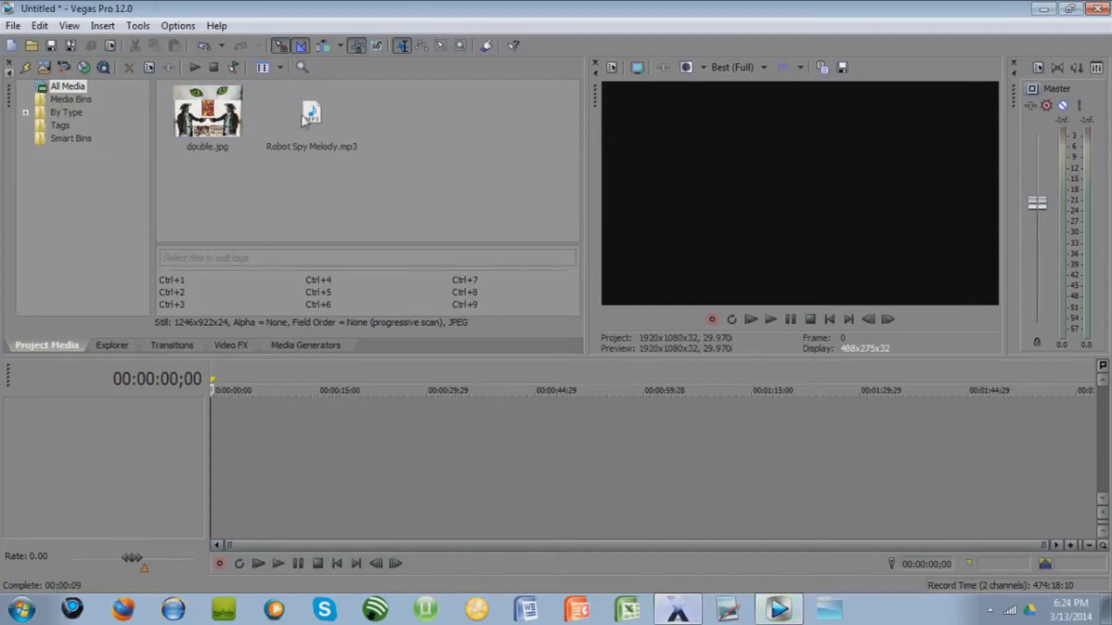
drag(338, 130, 196, 439)
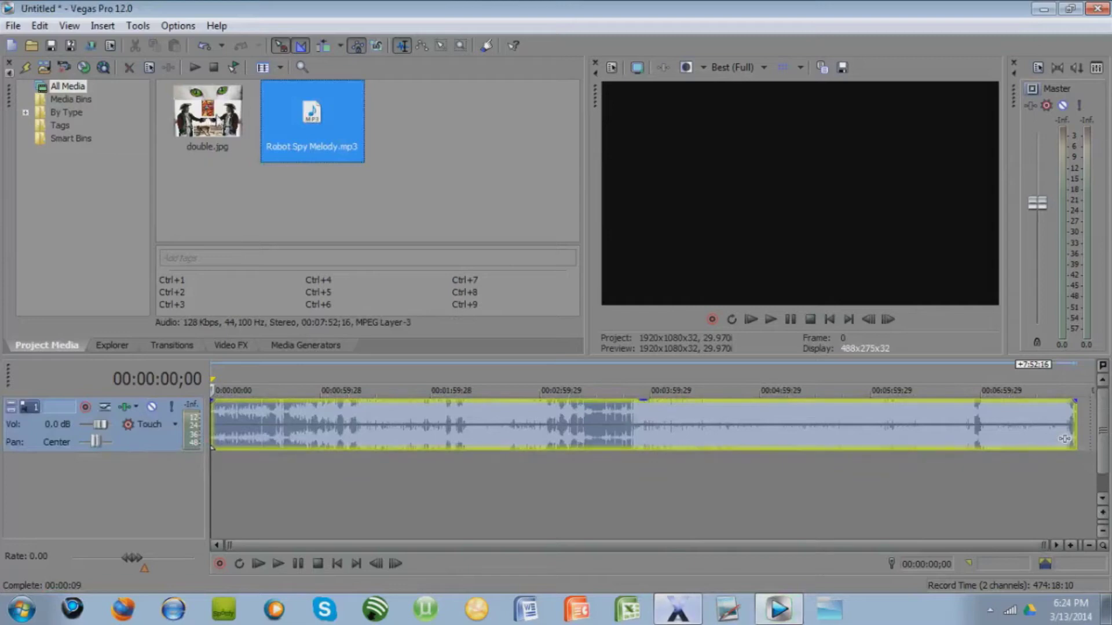
Put double.jpg on a video track and stretch it to the song's end
mouse_move(207, 116)
mouse_down()
mouse_move(221, 218)
mouse_move(216, 474)
mouse_move(816, 490)
mouse_up()
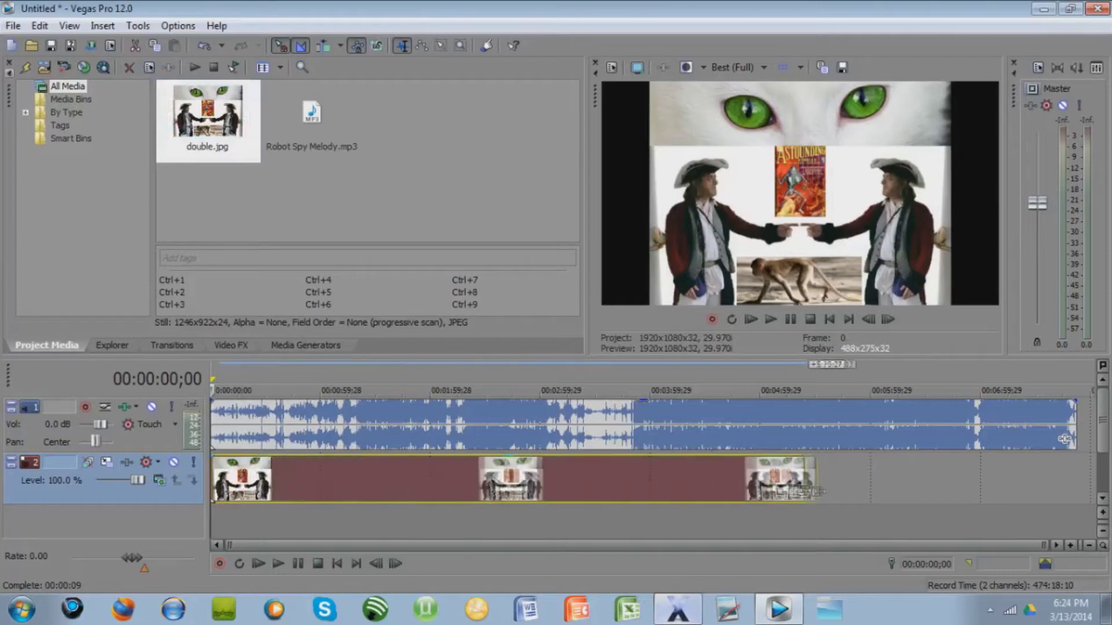
drag(813, 491, 1074, 491)
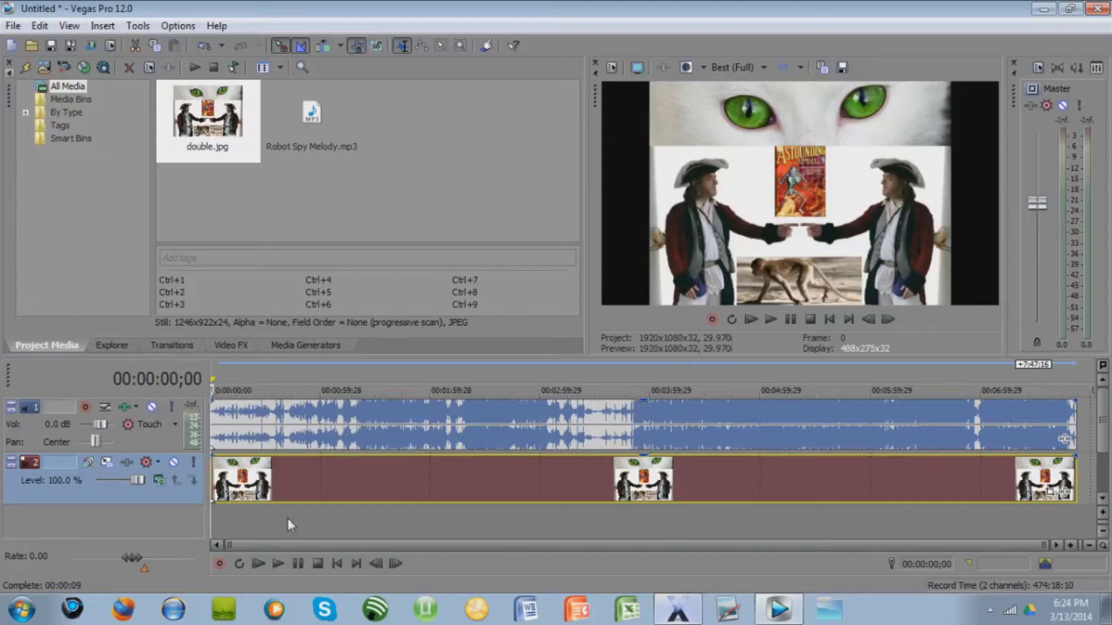
Add a new top video track holding a default Sample Text title, with the placeholder selected
right_click(263, 519)
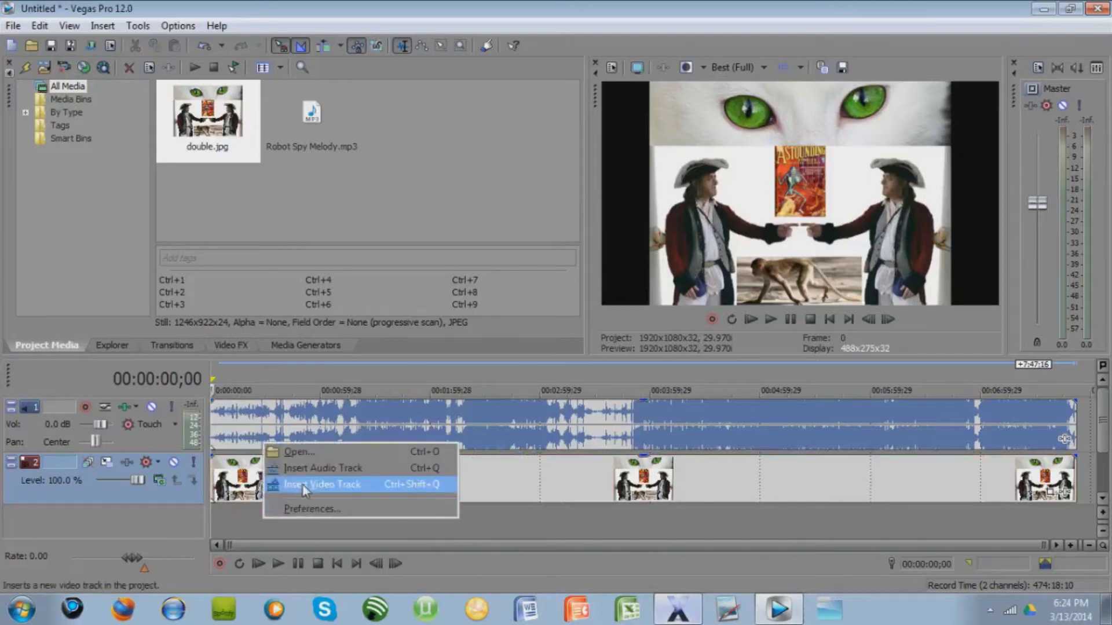
click(305, 490)
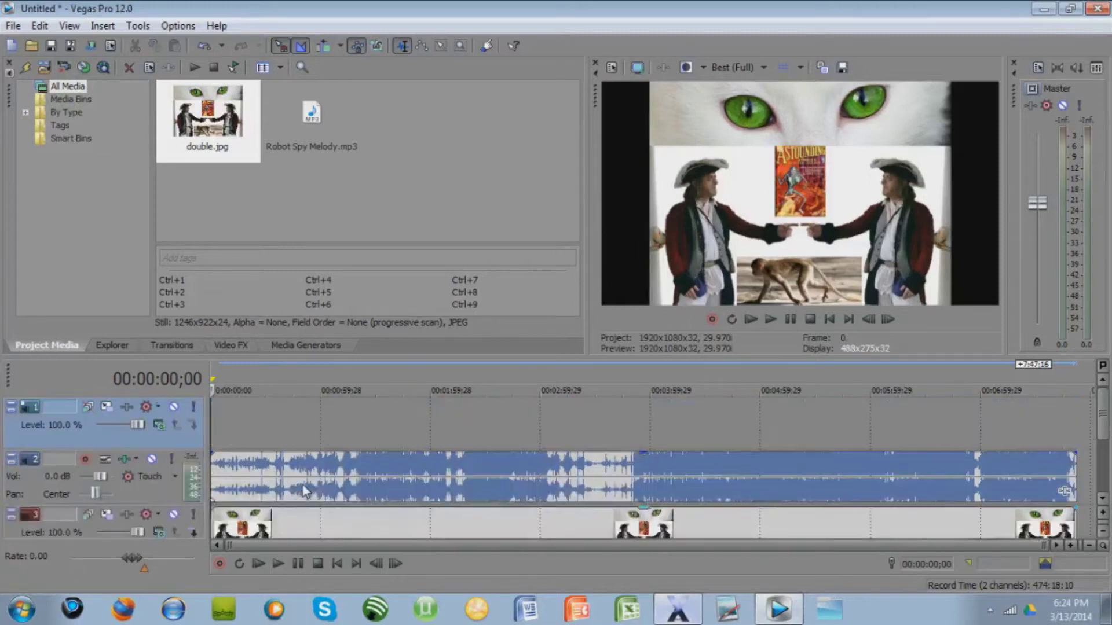
right_click(240, 418)
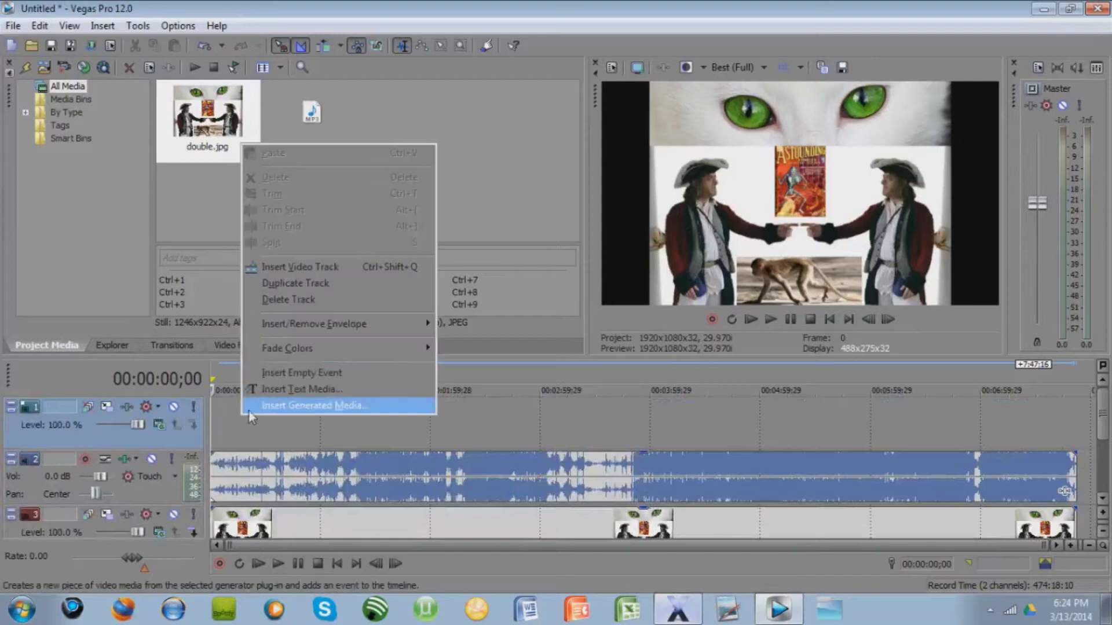
click(279, 390)
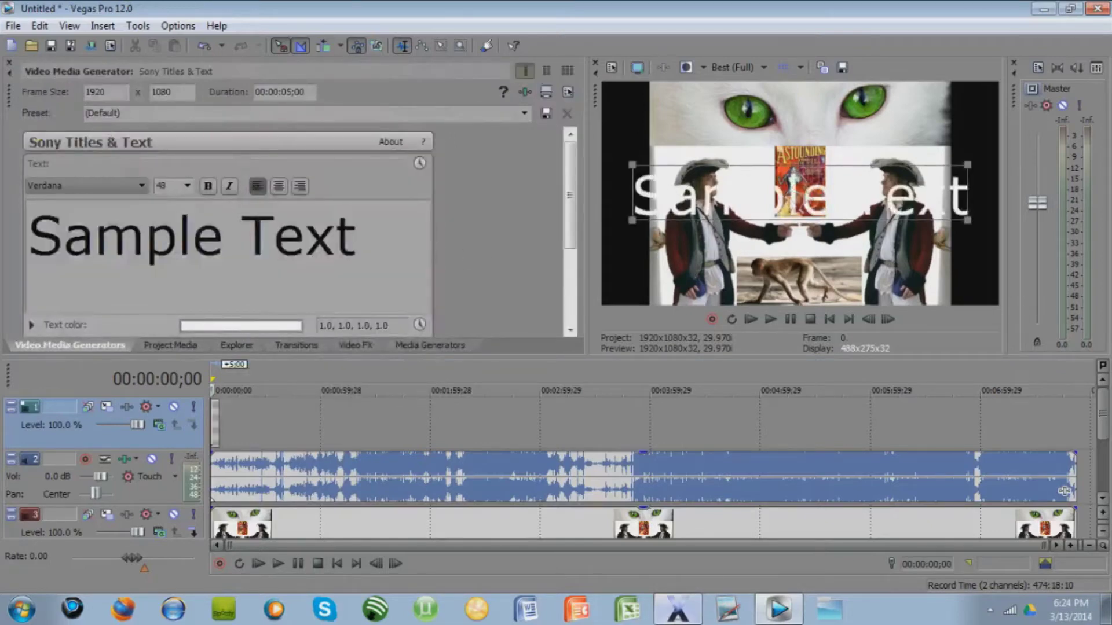
triple_click(298, 237)
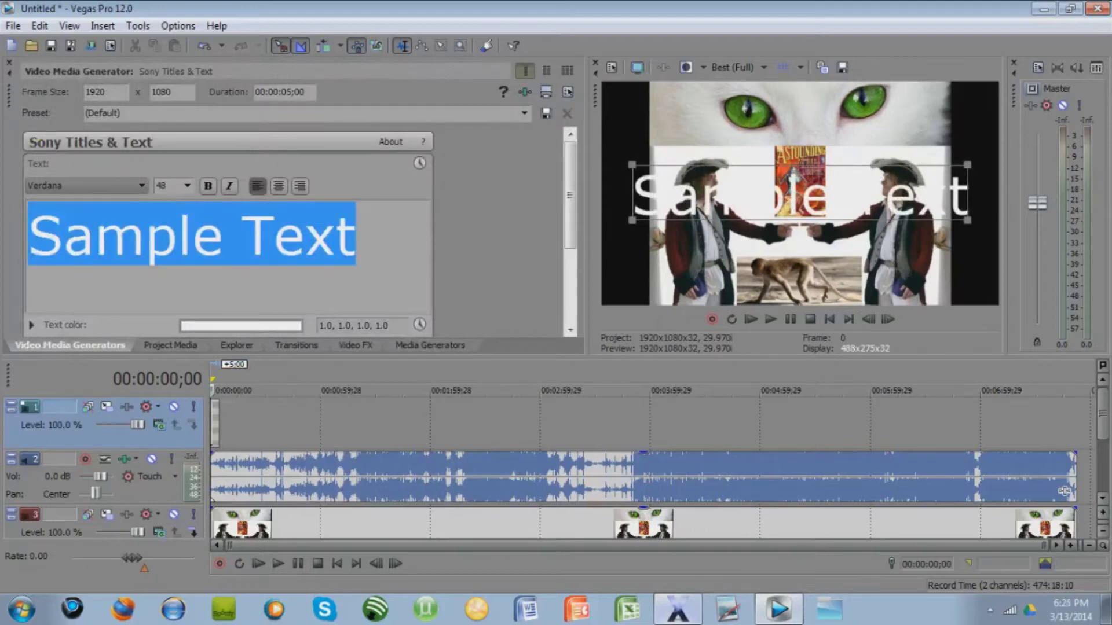
Replace the placeholder with 'Robot Spy' and colour the title text blue
text(Robot Spy)
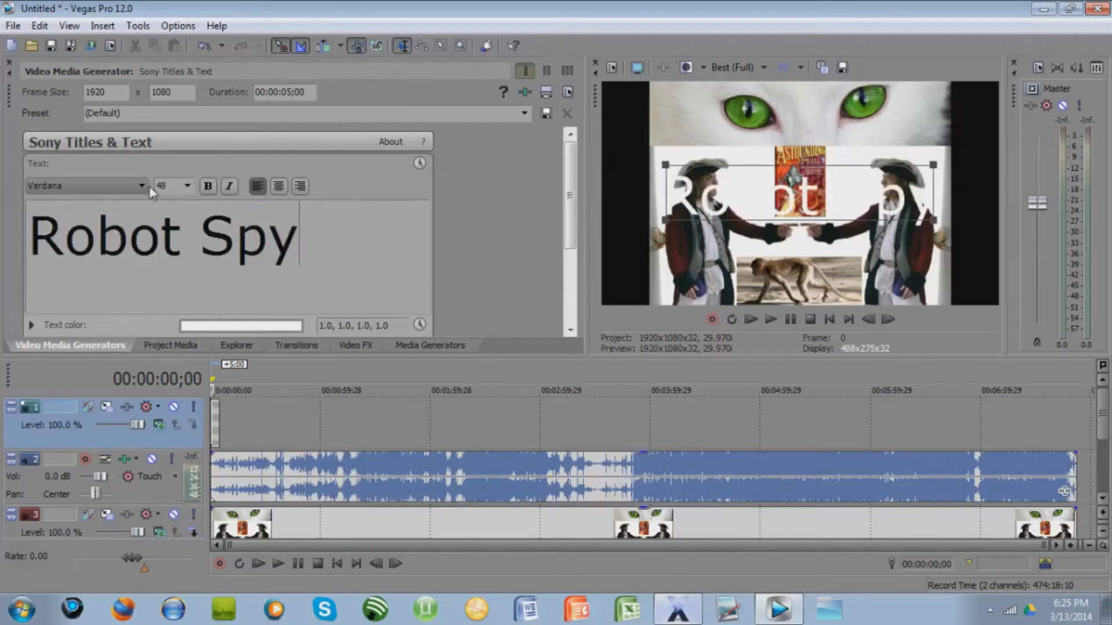
click(238, 326)
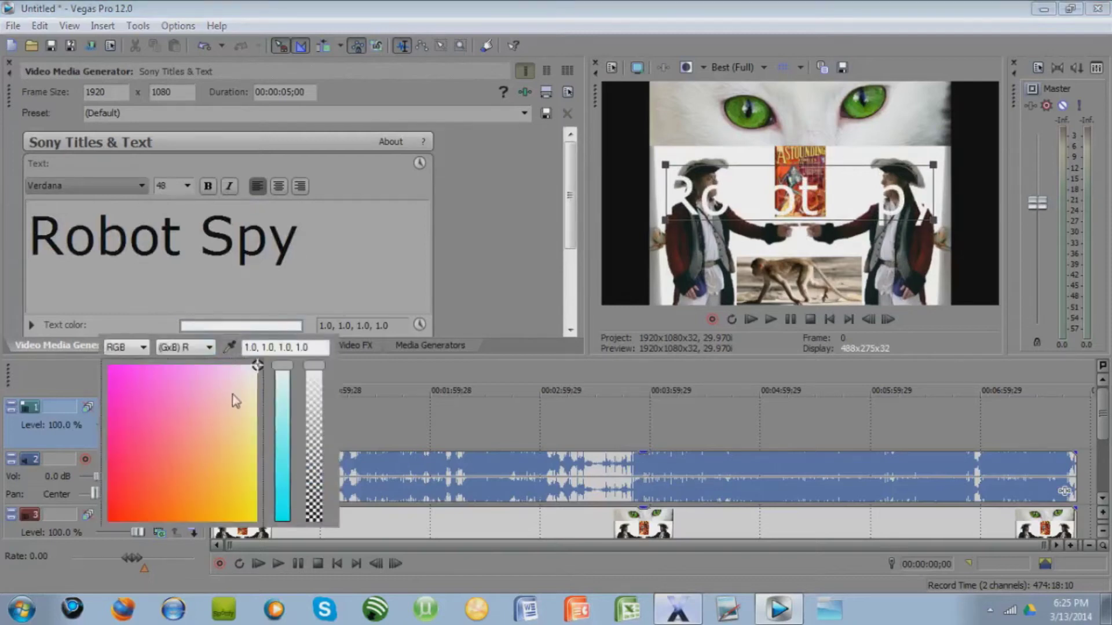
click(131, 503)
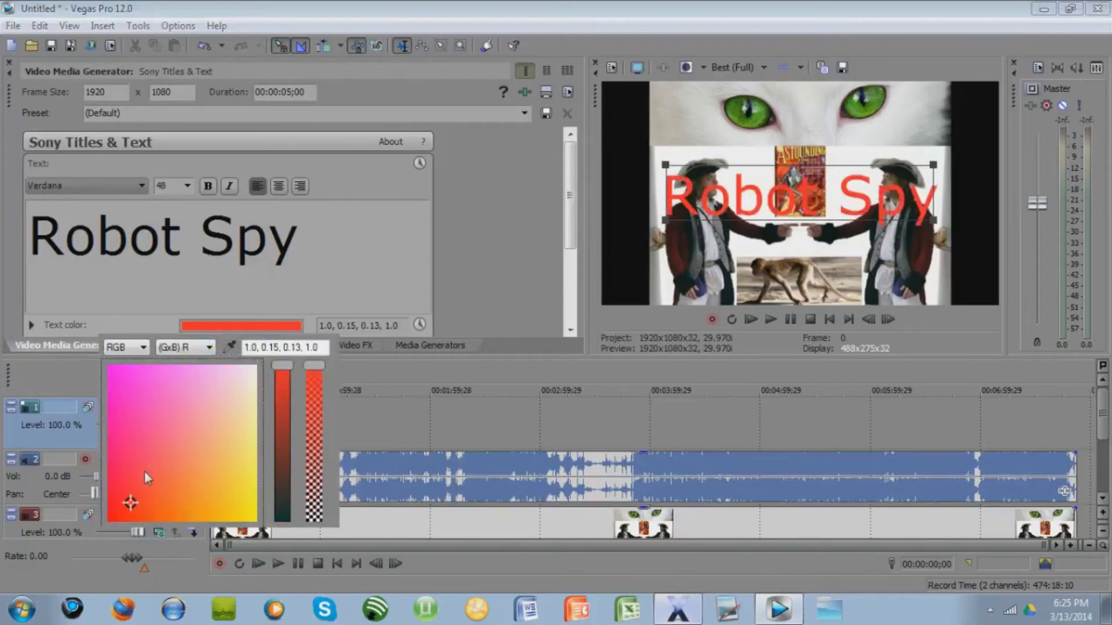
mouse_move(148, 463)
mouse_down()
mouse_move(163, 428)
mouse_move(215, 431)
mouse_move(206, 474)
mouse_up()
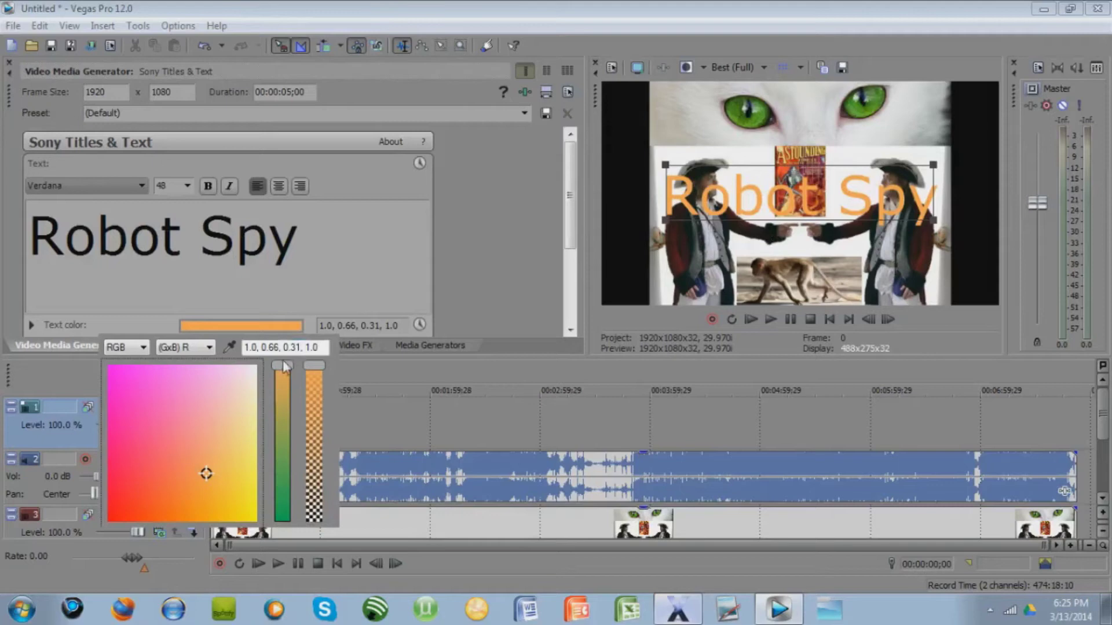
drag(282, 365, 282, 521)
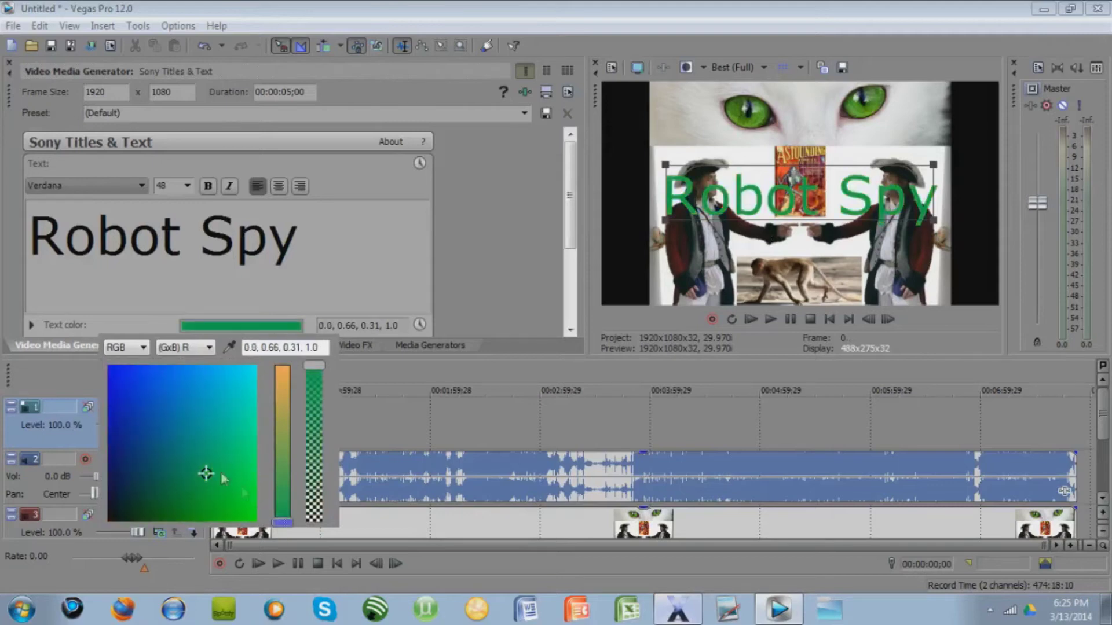
drag(220, 471, 110, 372)
click(115, 370)
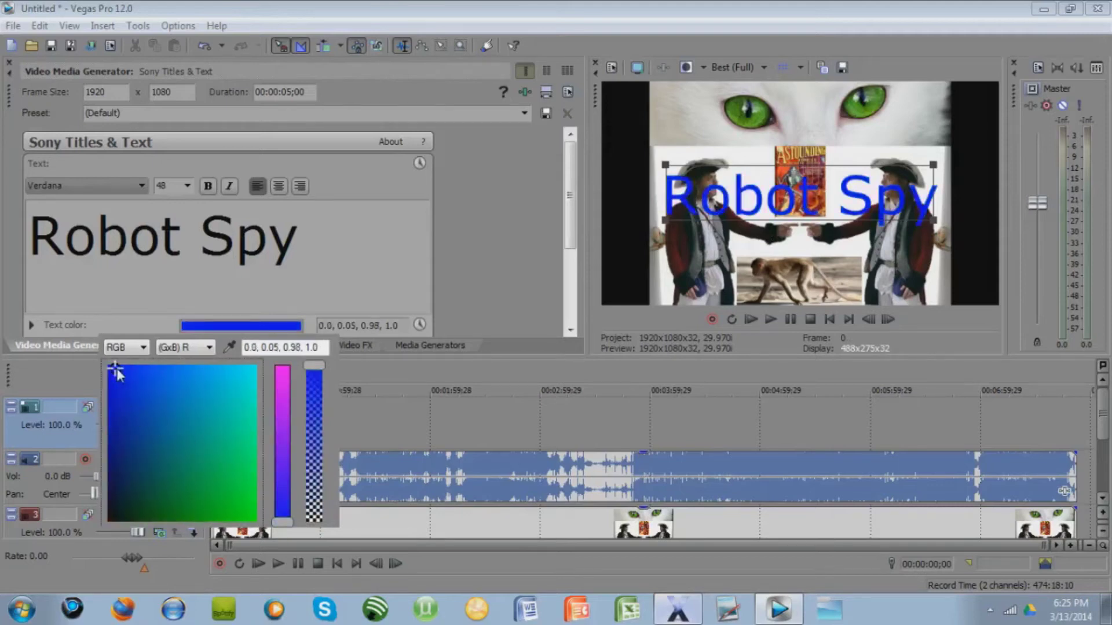
Set the Robot Spy font to Times New Roman, discarding a brief LittleLordFontleroy try
click(142, 186)
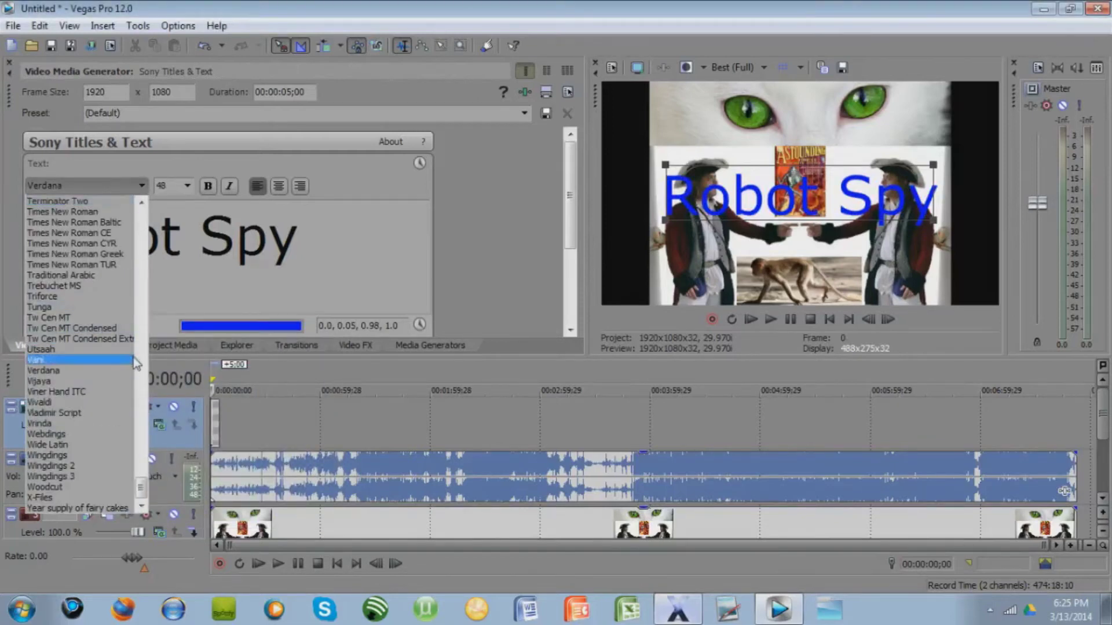
drag(141, 491, 141, 392)
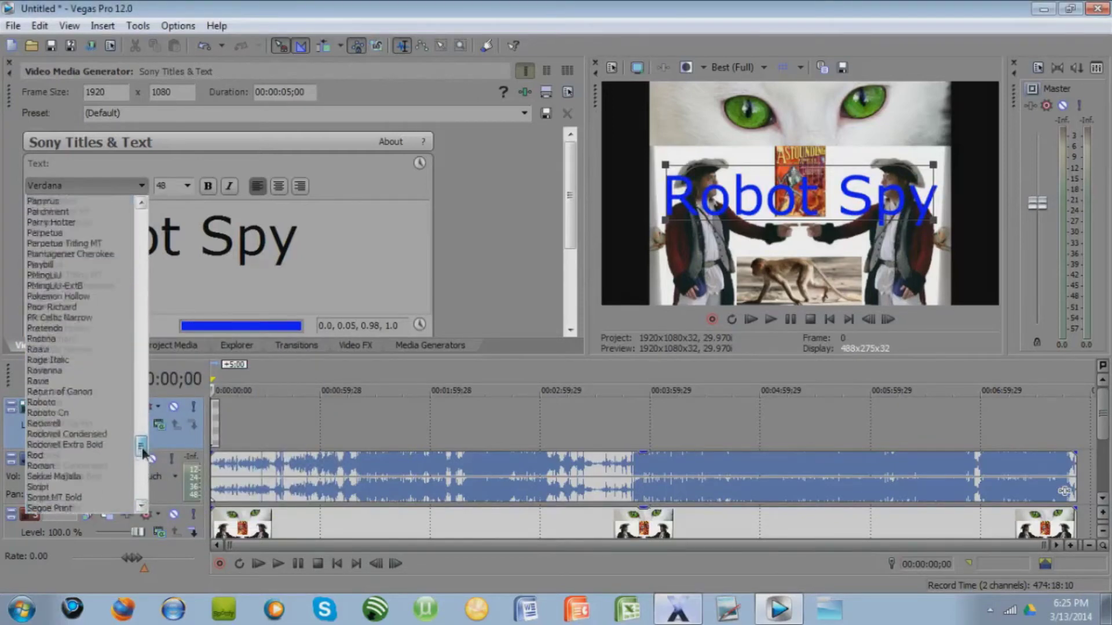
click(84, 307)
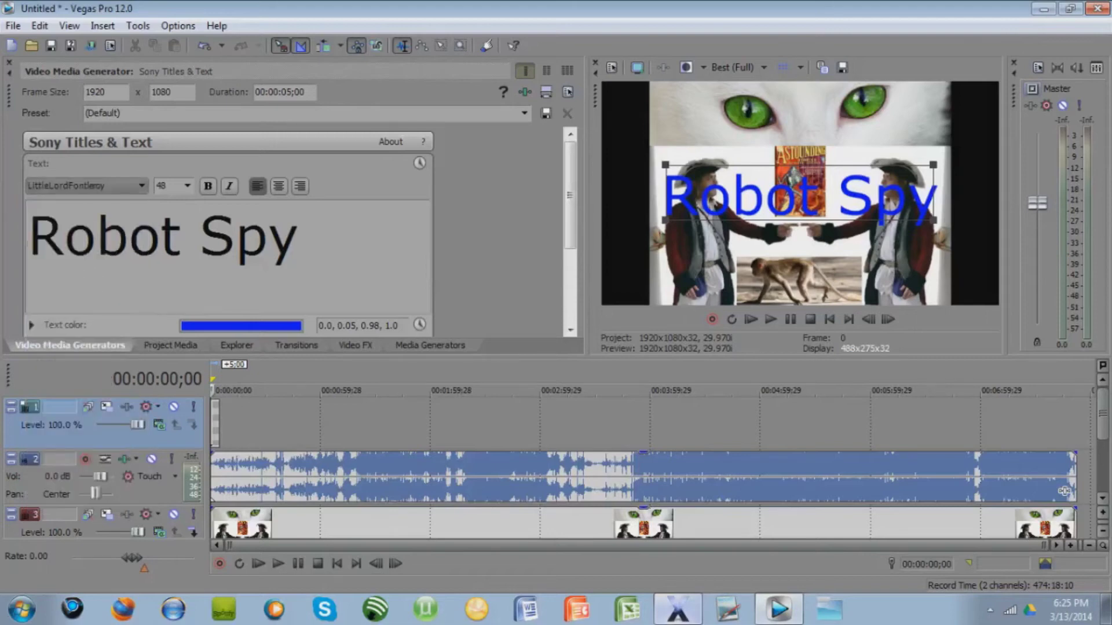
key(Home)
key(Right)
key(ctrl+a)
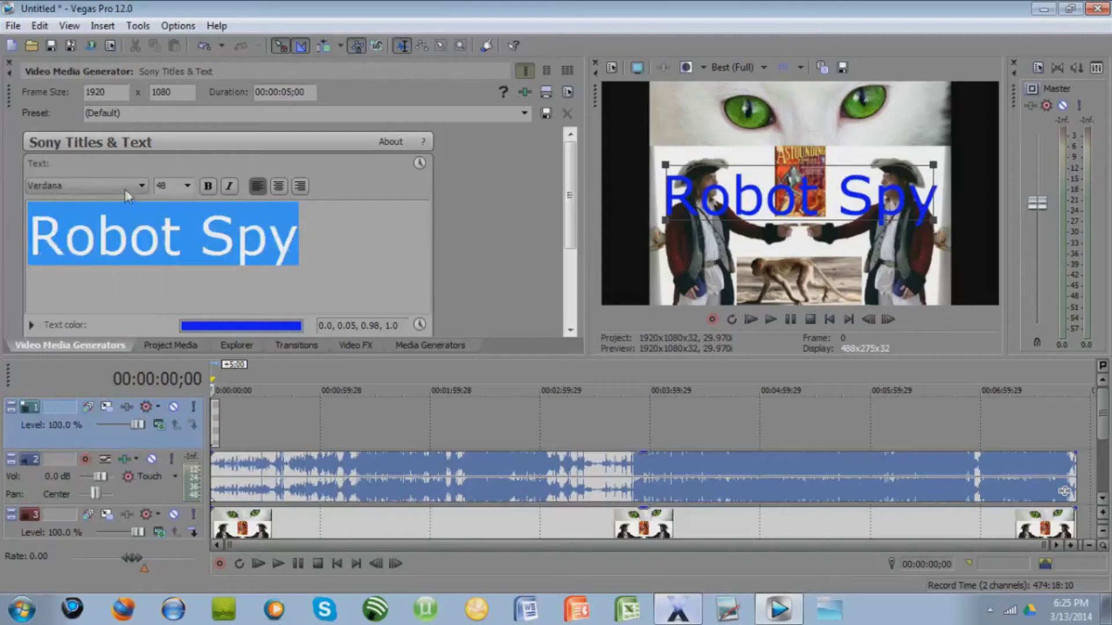
click(141, 186)
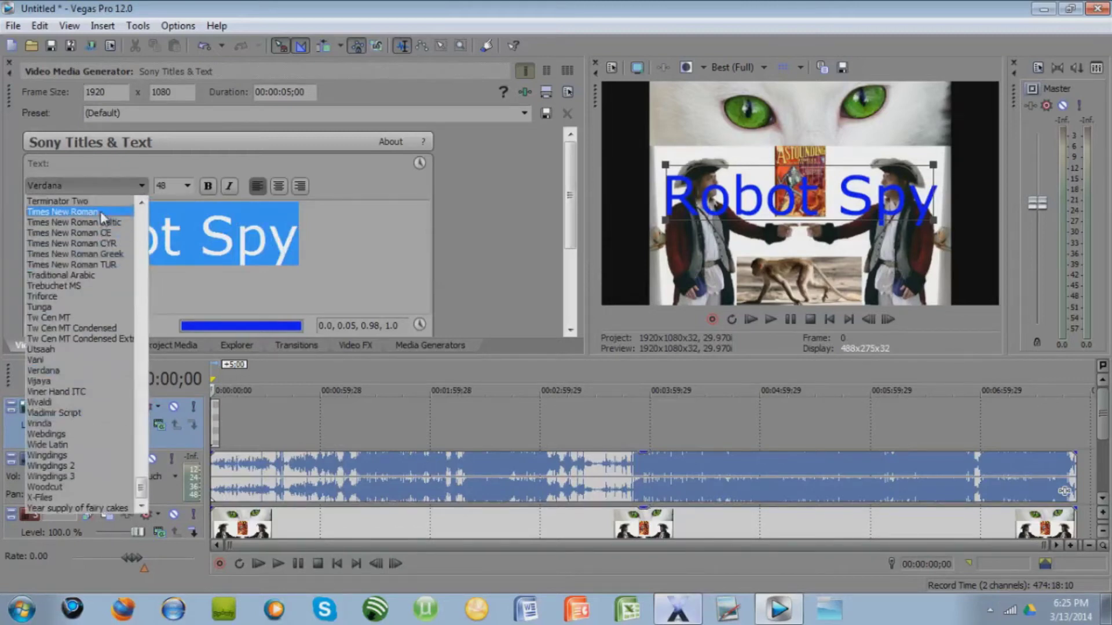
click(110, 212)
key(End)
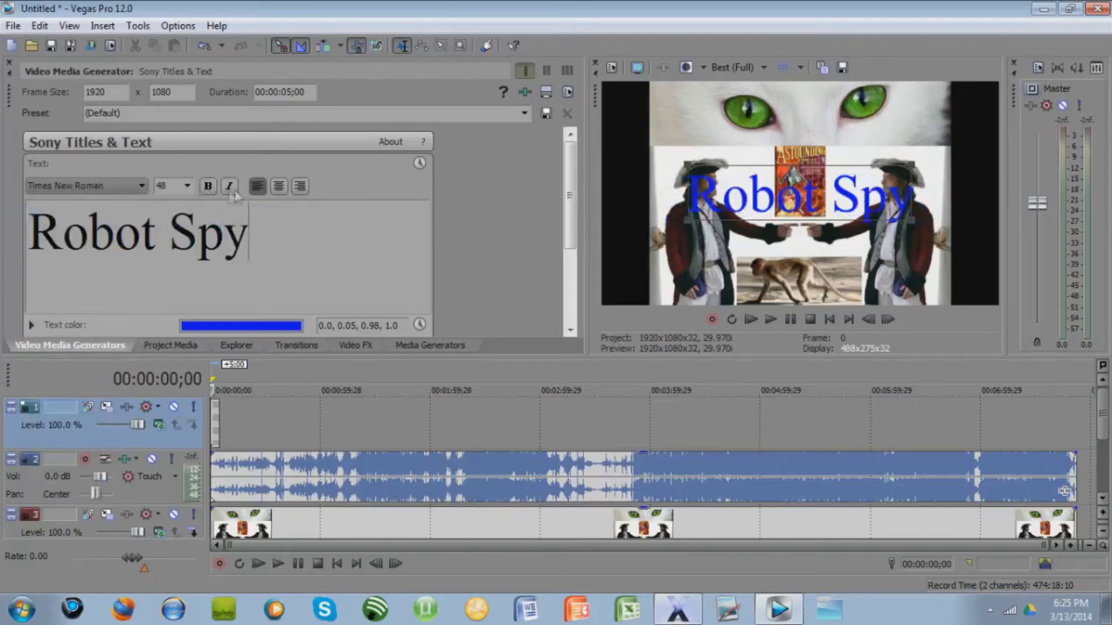
Keep the title text left aligned after briefly trying centre alignment
click(277, 191)
click(259, 189)
click(259, 189)
Move the title up over the cat's eyes and scale it to about 1.06
drag(570, 193, 568, 288)
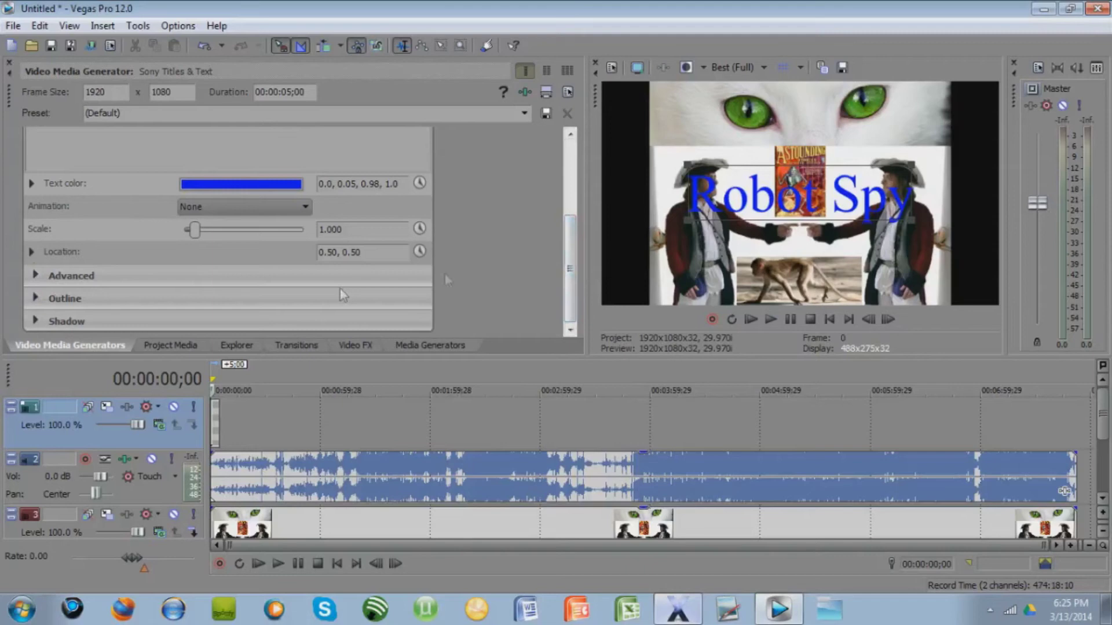
mouse_move(765, 200)
mouse_down()
mouse_move(725, 145)
mouse_move(855, 156)
mouse_up()
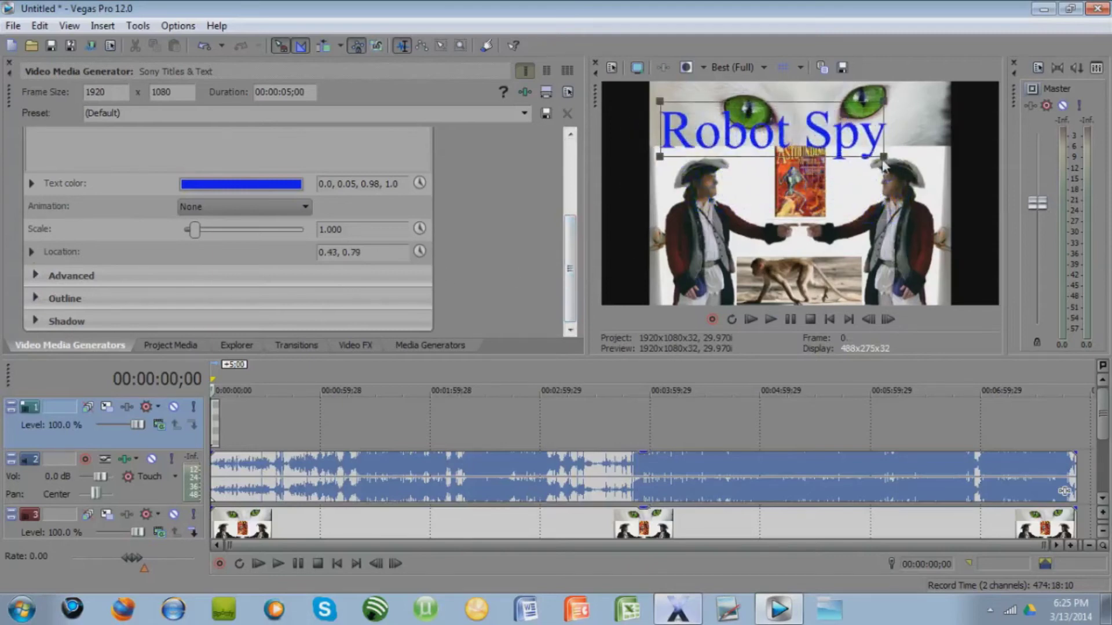
drag(883, 156, 879, 174)
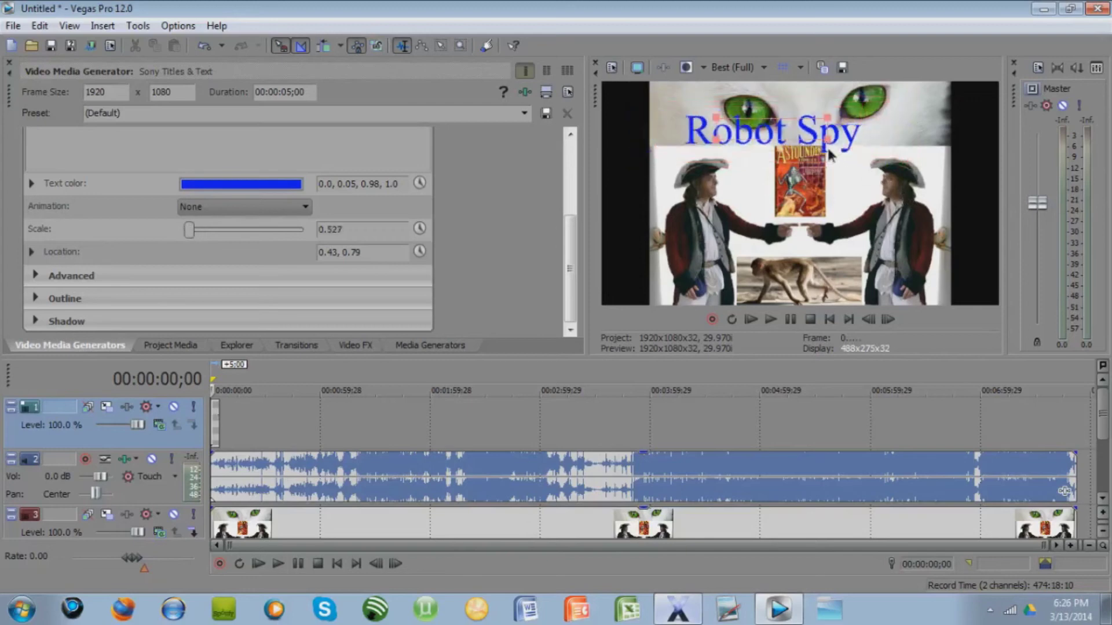
drag(879, 174, 887, 157)
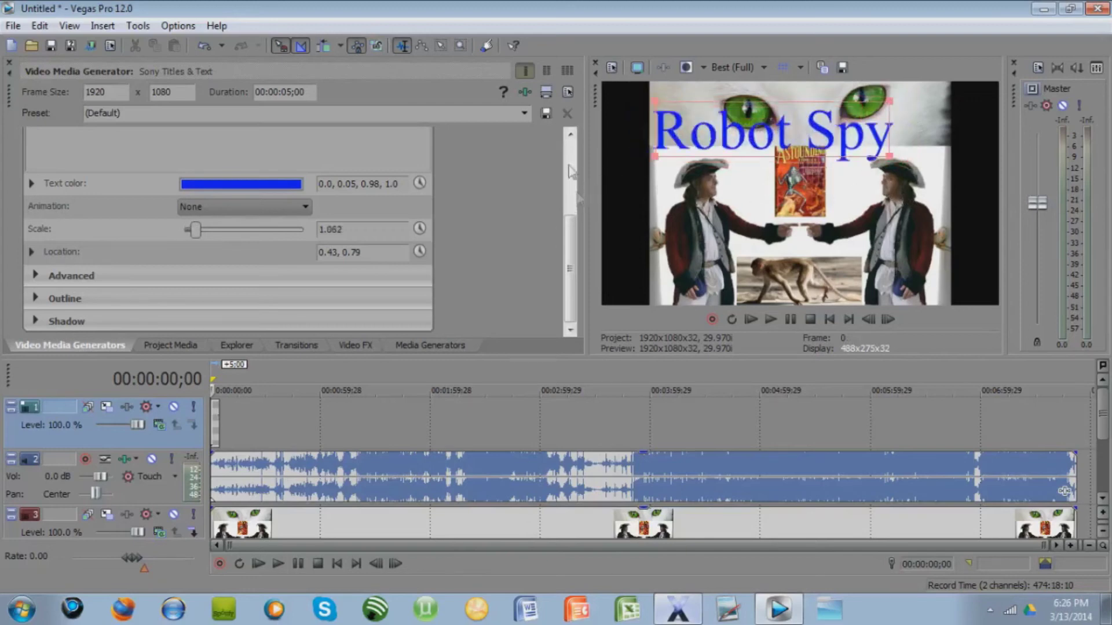
click(546, 113)
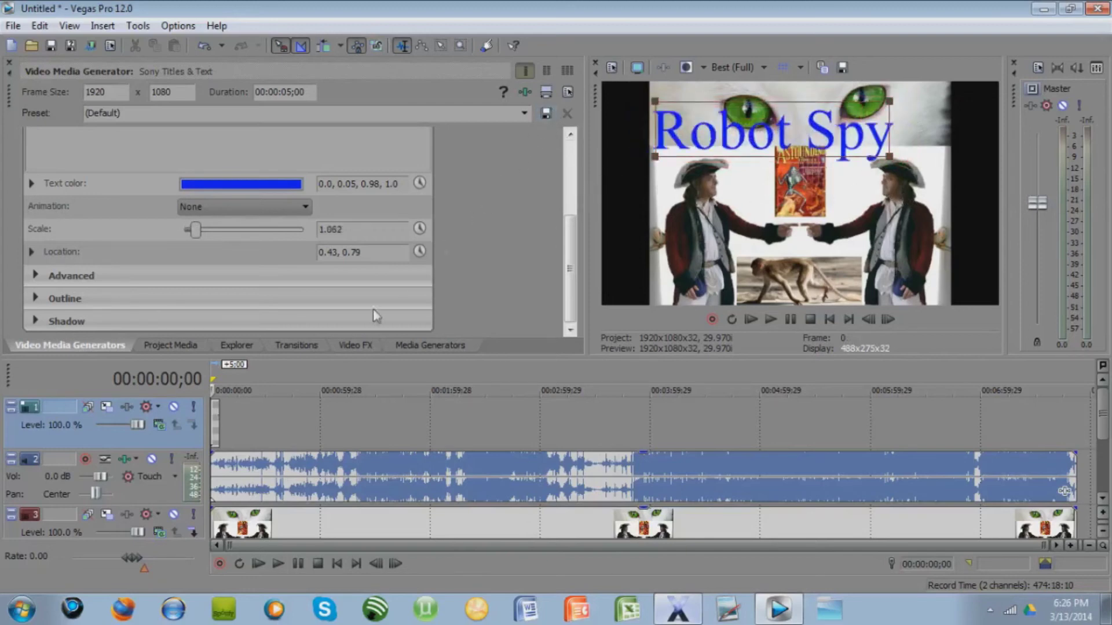
Drop the Robot Spy title clip at 00:00:00;00 on the top video track
drag(214, 416, 355, 431)
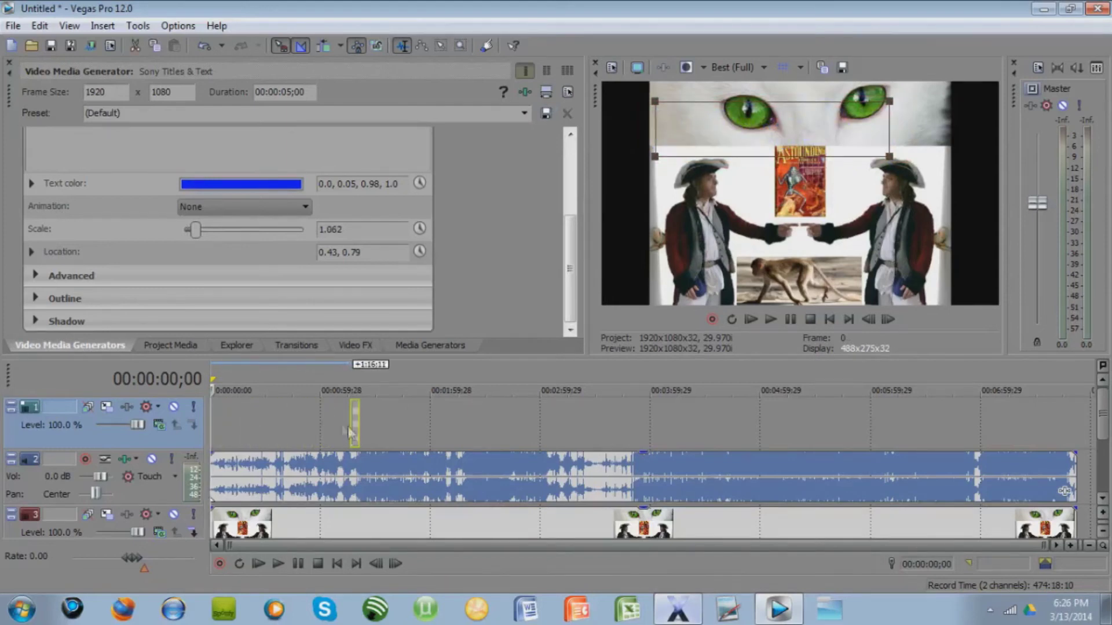
mouse_move(354, 431)
mouse_down()
mouse_move(344, 417)
mouse_move(387, 424)
mouse_up()
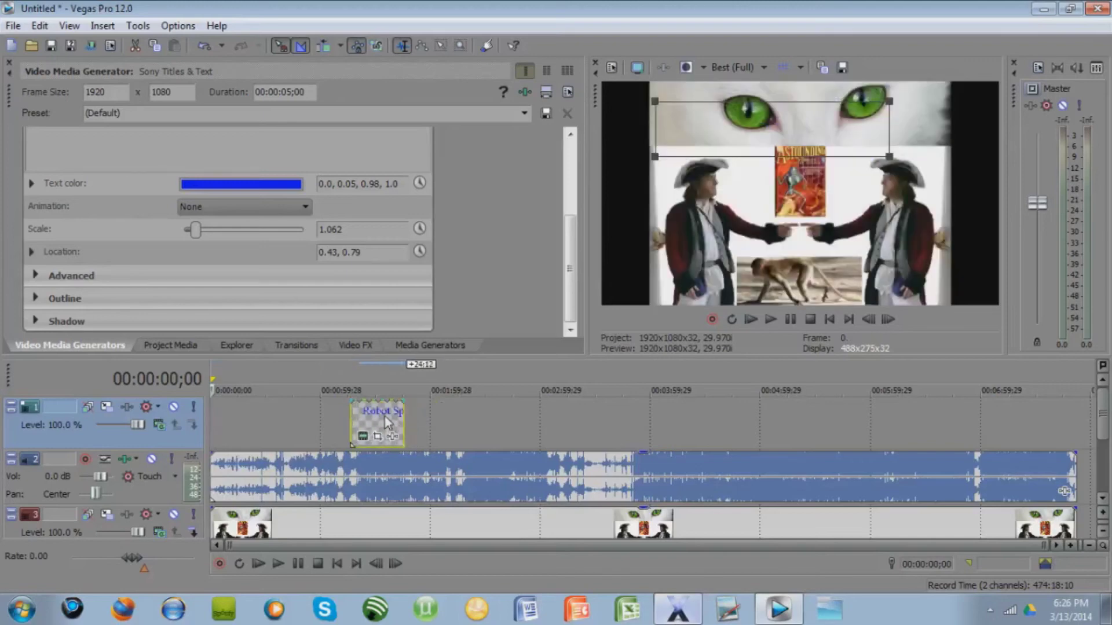
drag(387, 424, 263, 412)
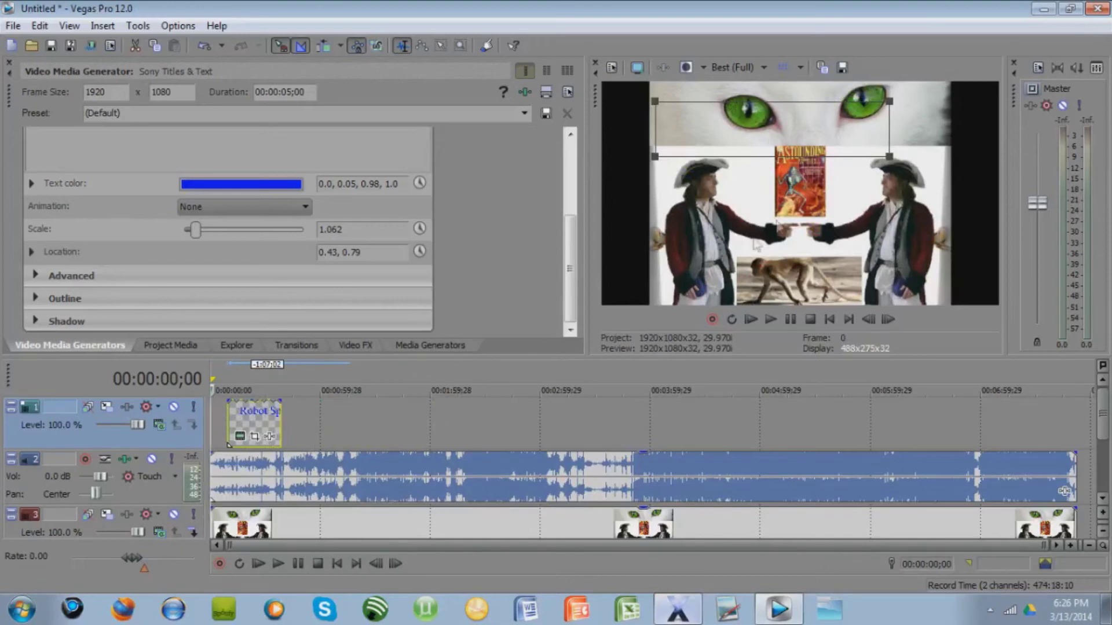
drag(249, 418, 233, 417)
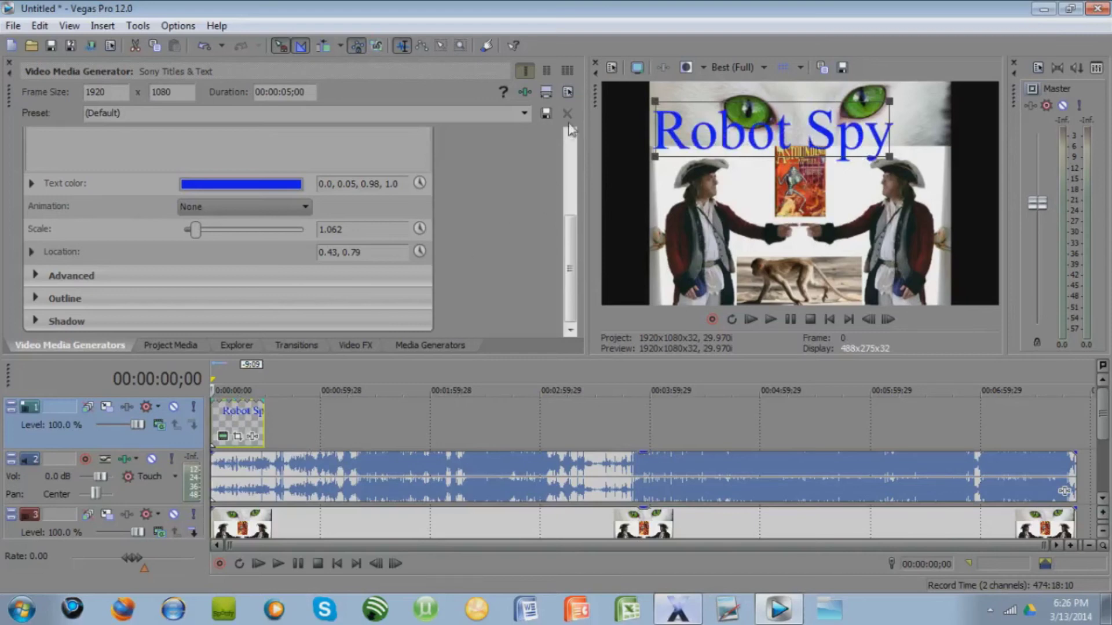
scroll(569, 224, up, 2)
Insert a default Sample Text event on the top track at 00:00:37;21
click(279, 420)
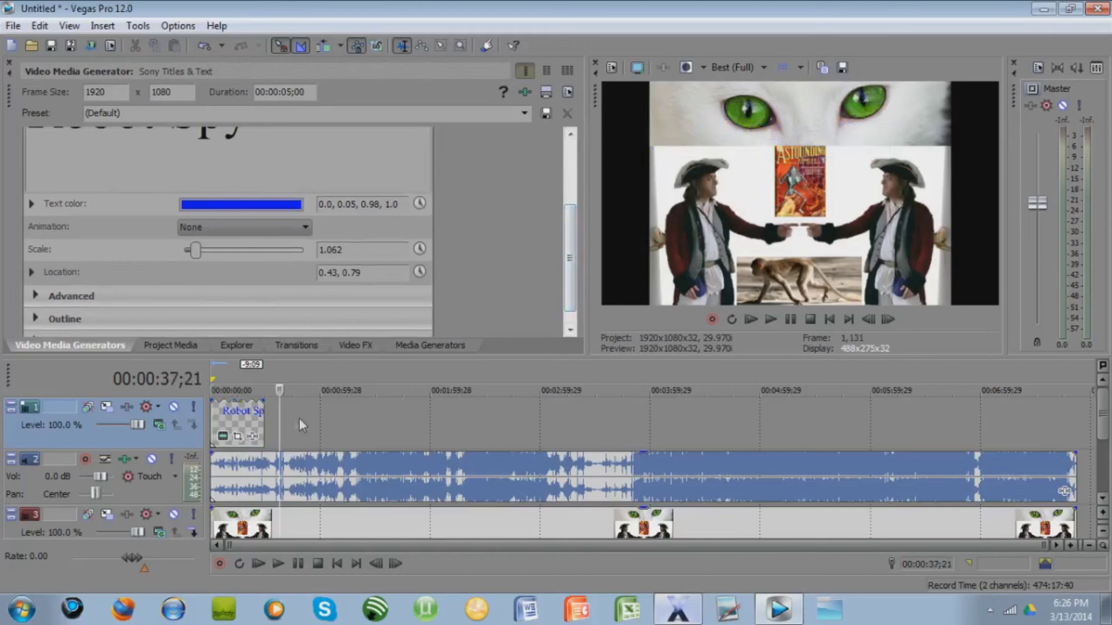
right_click(306, 418)
click(329, 408)
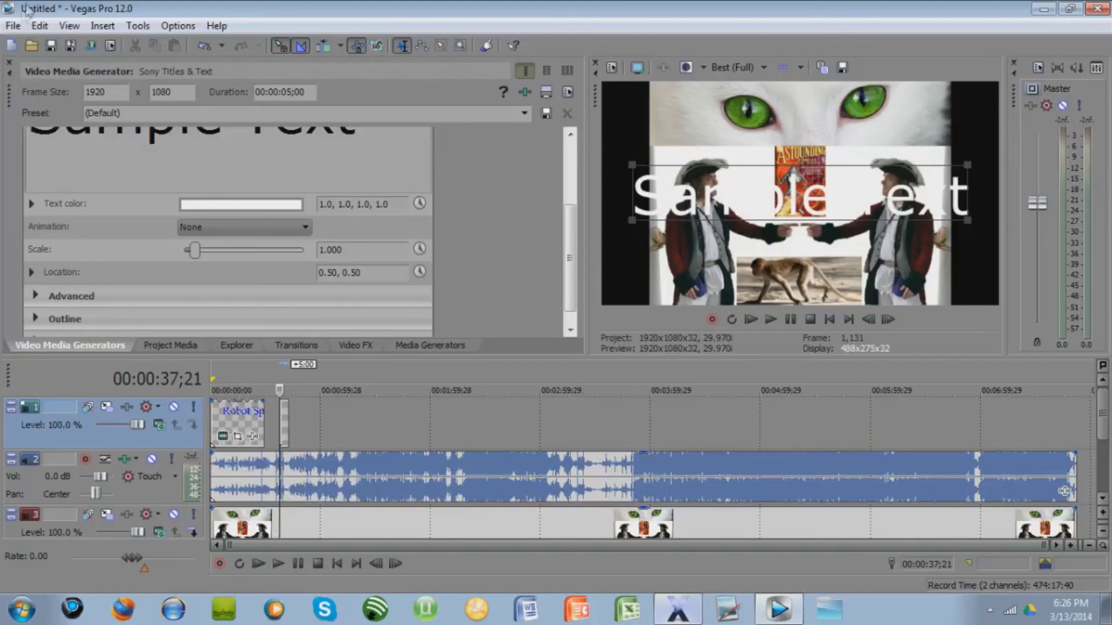
click(13, 26)
click(42, 141)
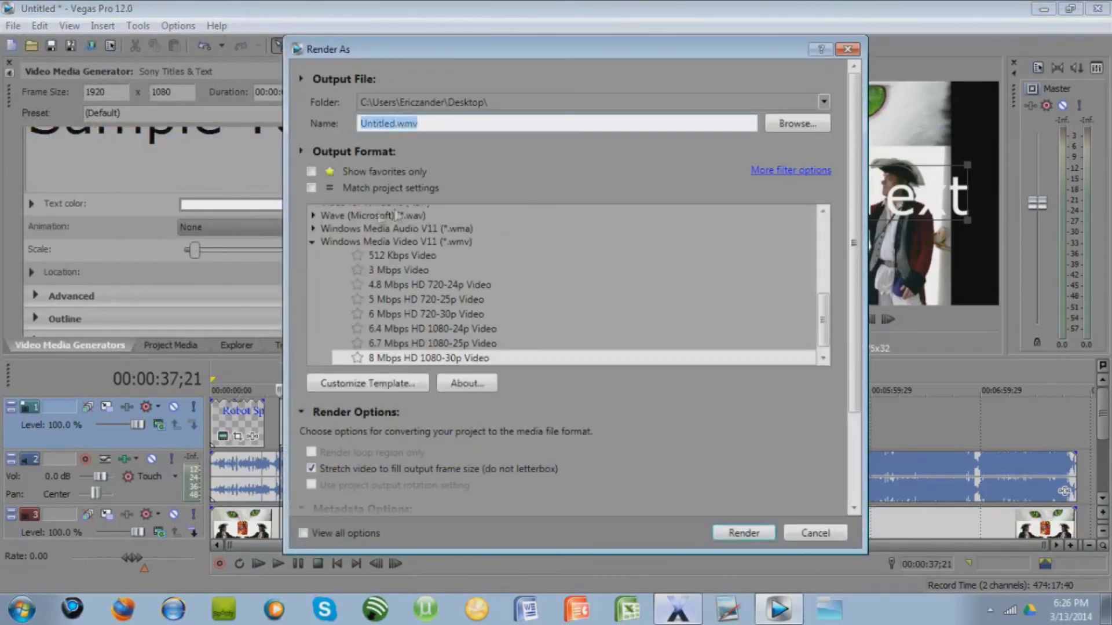
Choose the Windows Media Video V11 8 Mbps HD 1080-30p template for Untitled.wmv
click(312, 242)
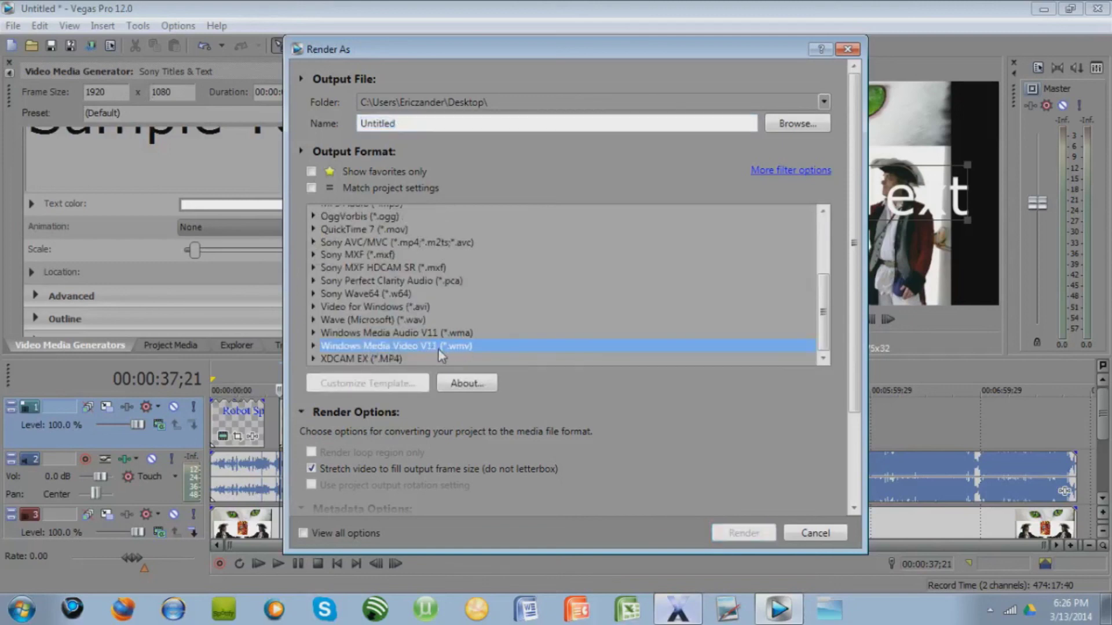
click(312, 345)
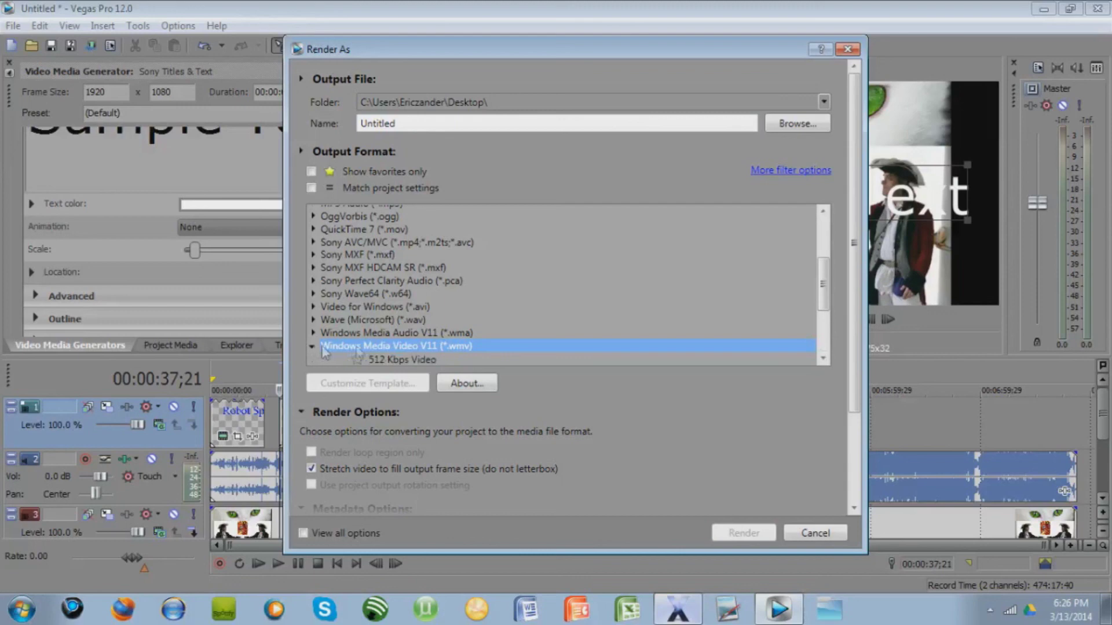
scroll(822, 301, down, 3)
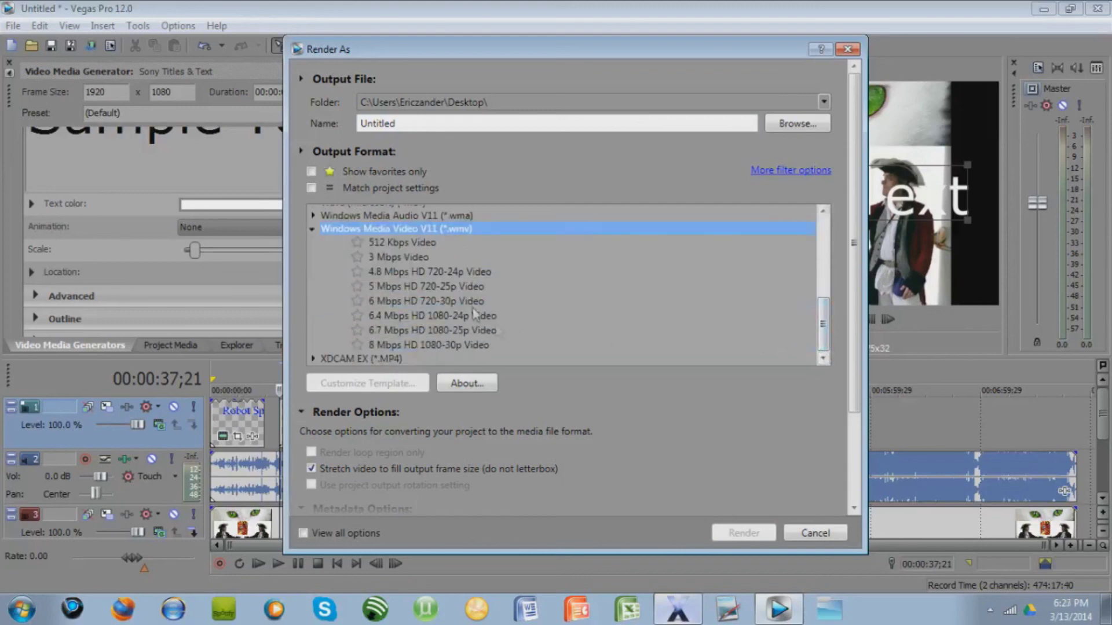
click(418, 345)
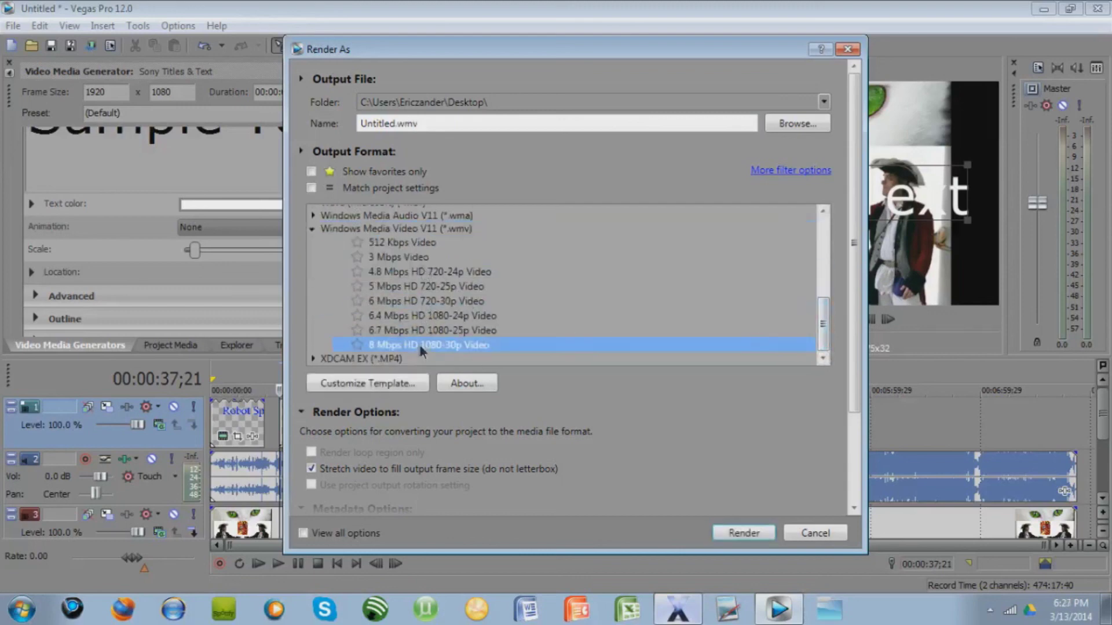